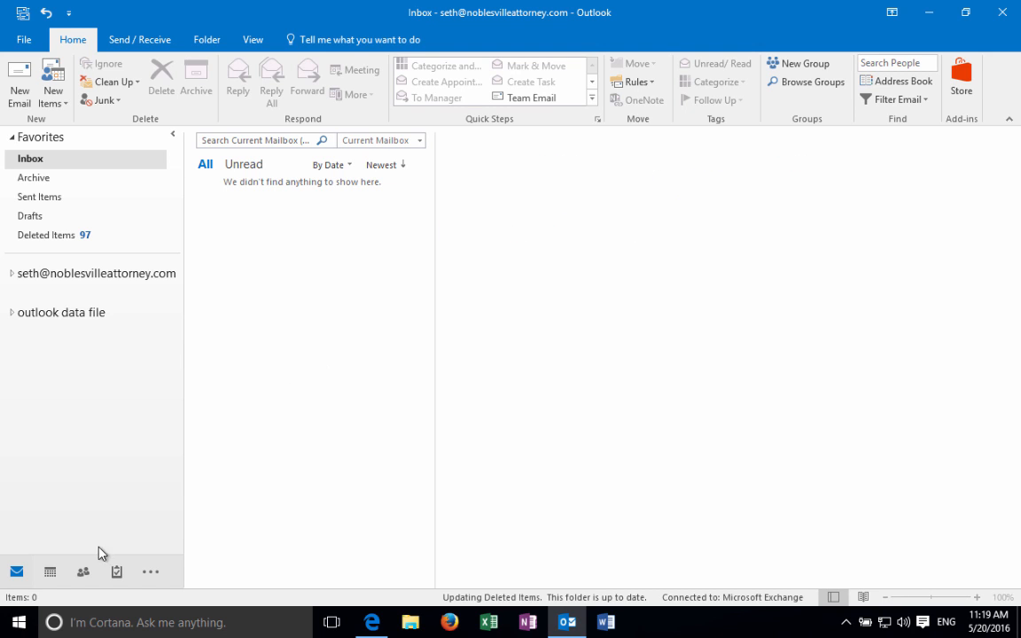
# Step: Open the contacts area and view the mailbox account's contact list and the Outlook Data File's Contacts folder
pyautogui.click(81, 575)
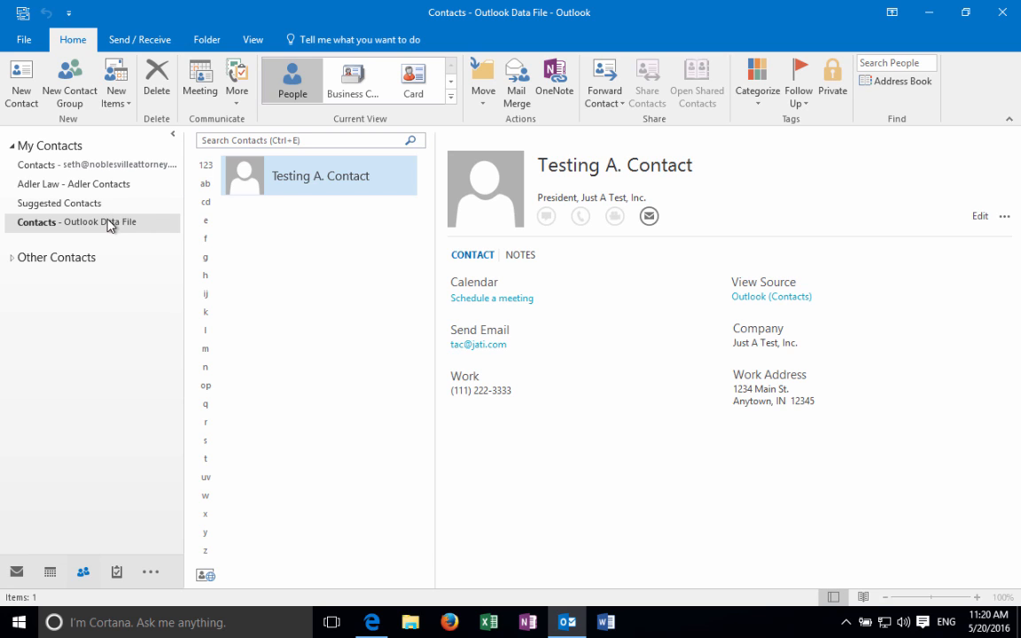
pyautogui.click(85, 167)
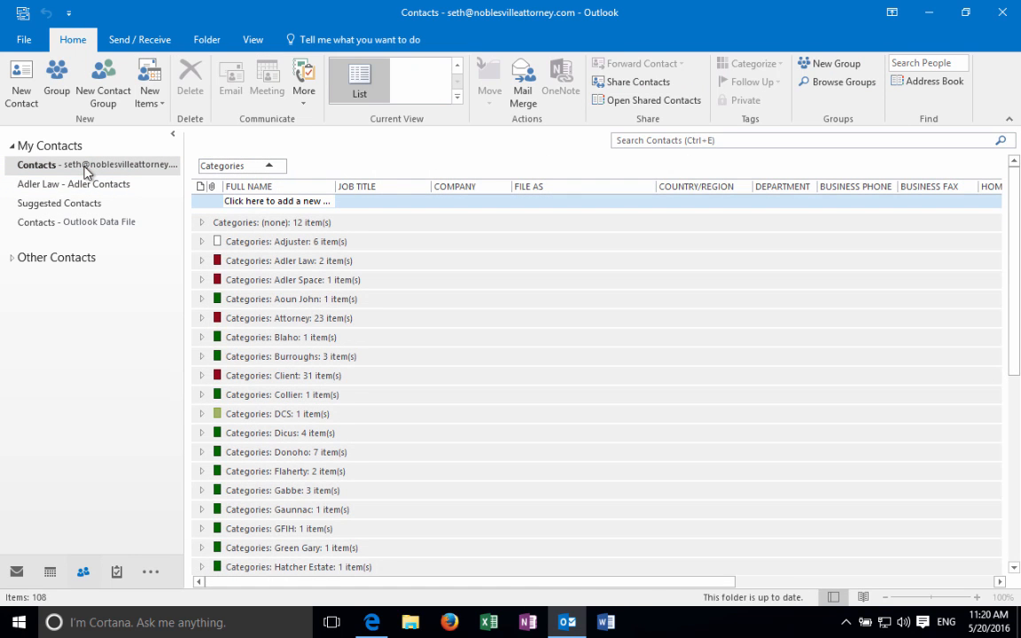
pyautogui.scroll(-3, 344, 322)
pyautogui.scroll(3, 345, 322)
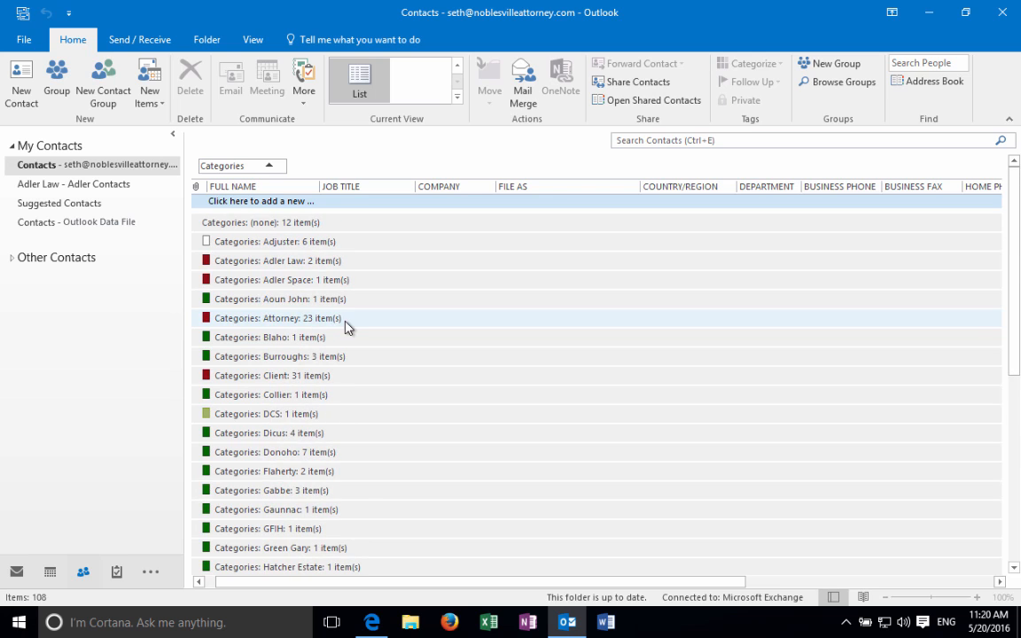
pyautogui.click(57, 224)
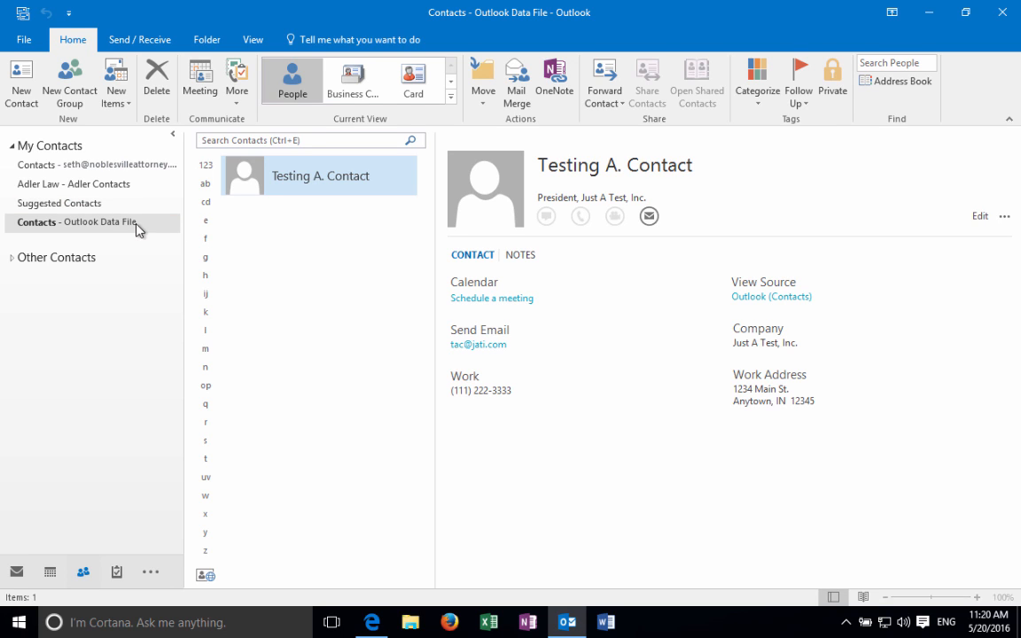
# Step: Start an export to a file using the Comma Separated Values file type
pyautogui.click(24, 39)
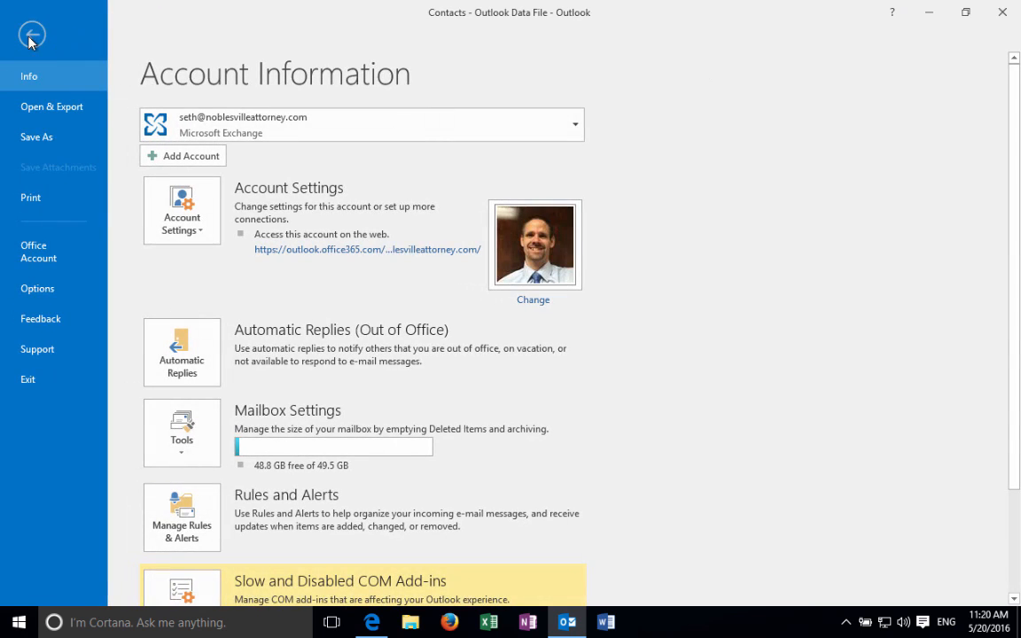
pyautogui.click(44, 114)
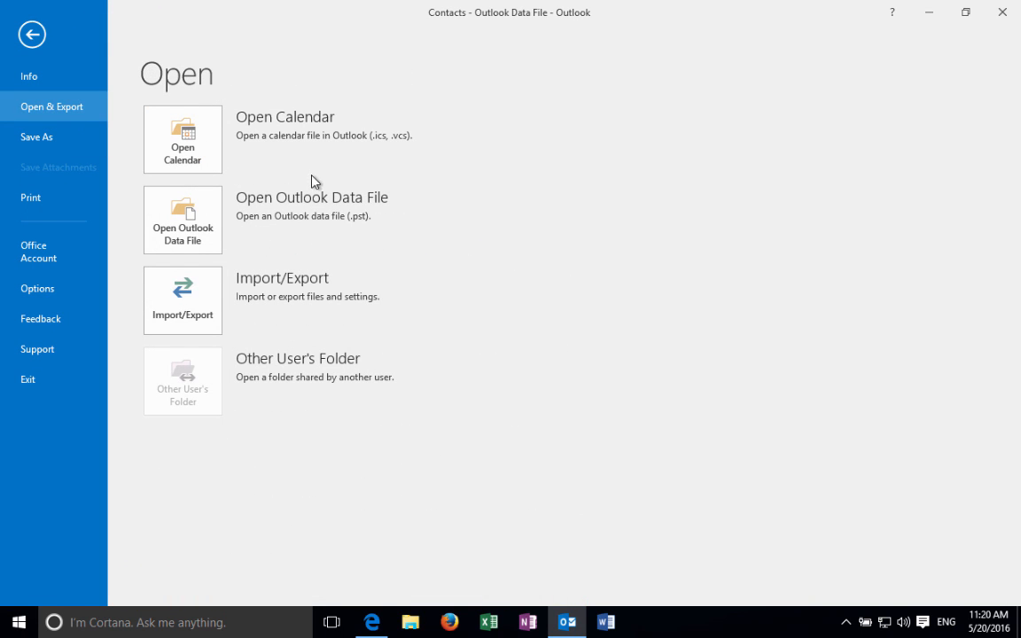
pyautogui.click(175, 305)
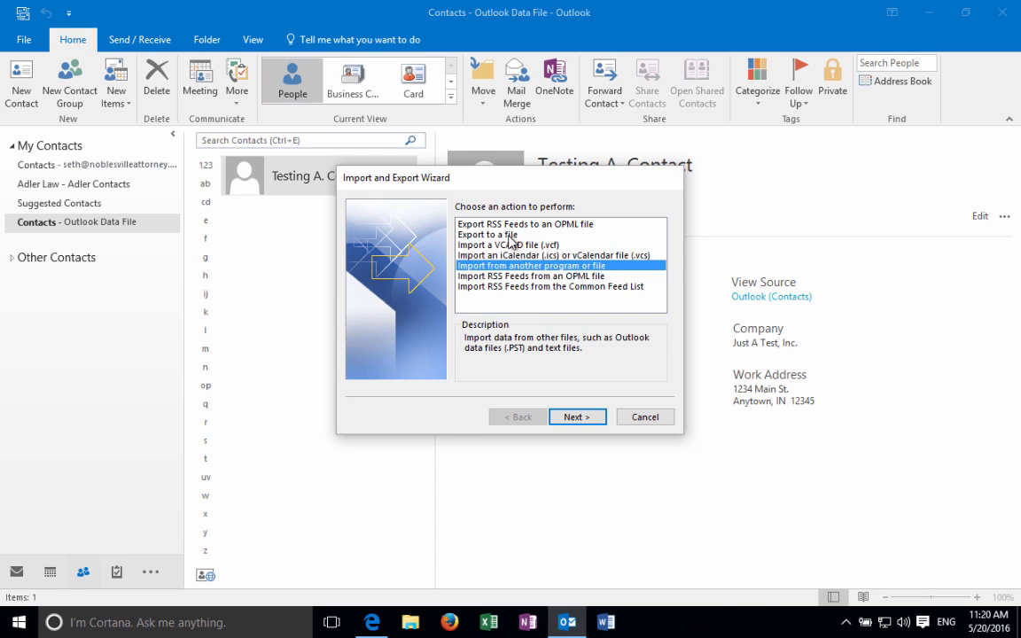
pyautogui.click(484, 235)
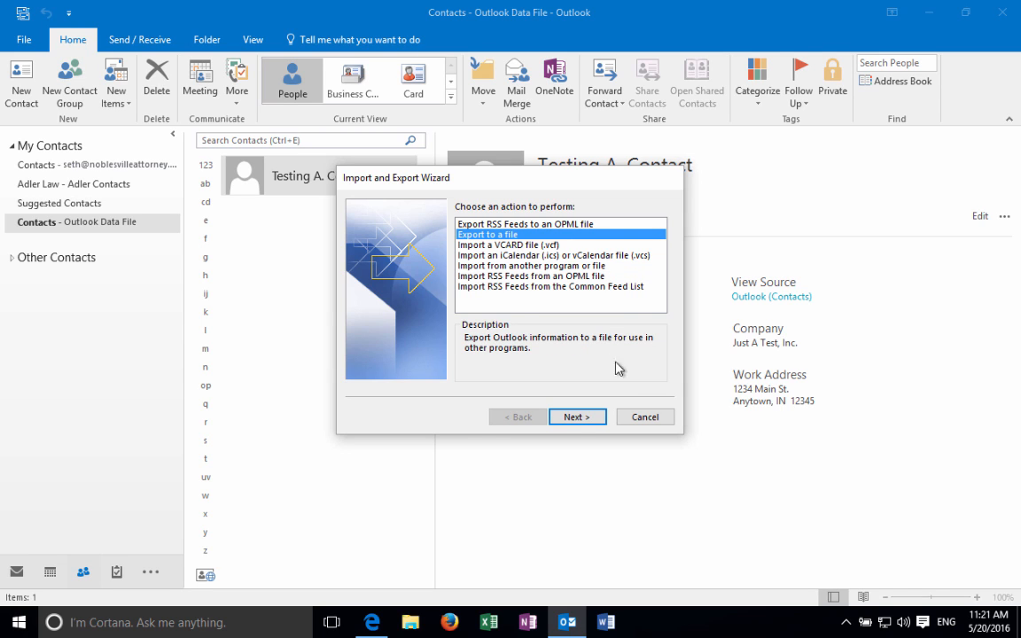
pyautogui.click(572, 420)
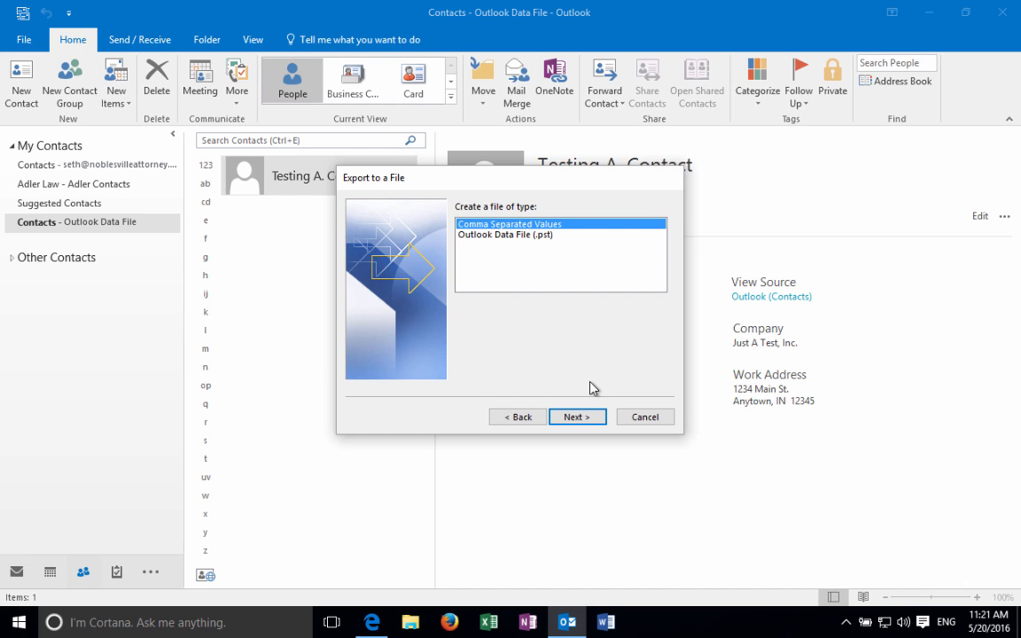
pyautogui.click(588, 417)
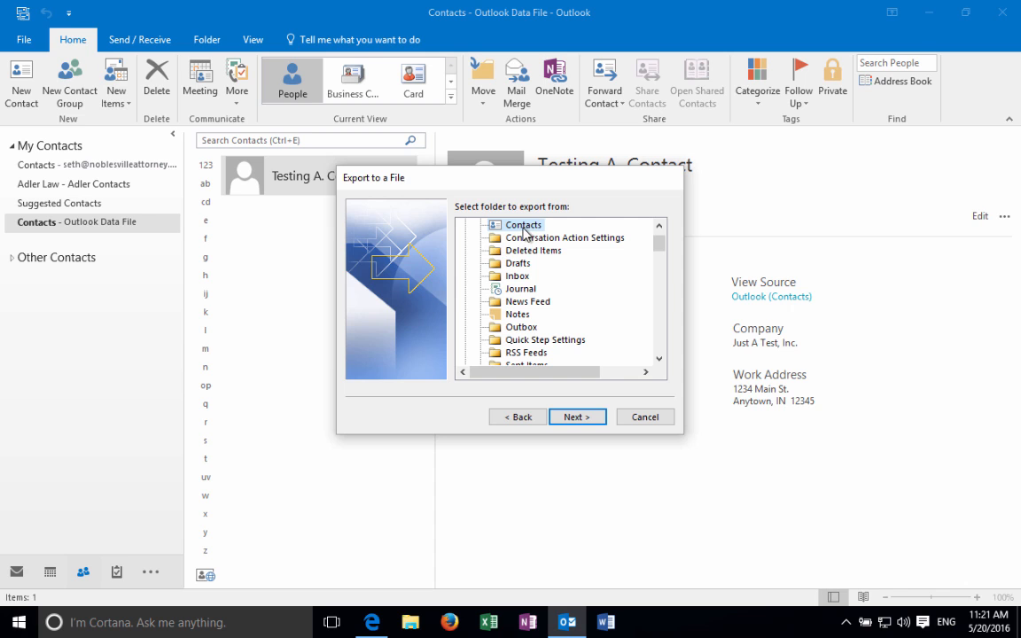
# Step: Set the export to save the Outlook Data File's Contacts folder as mycontacts on the Desktop, replacing the existing file
pyautogui.moveTo(660, 248)
pyautogui.mouseDown()
pyautogui.moveTo(660, 269)
pyautogui.moveTo(660, 240)
pyautogui.mouseUp()
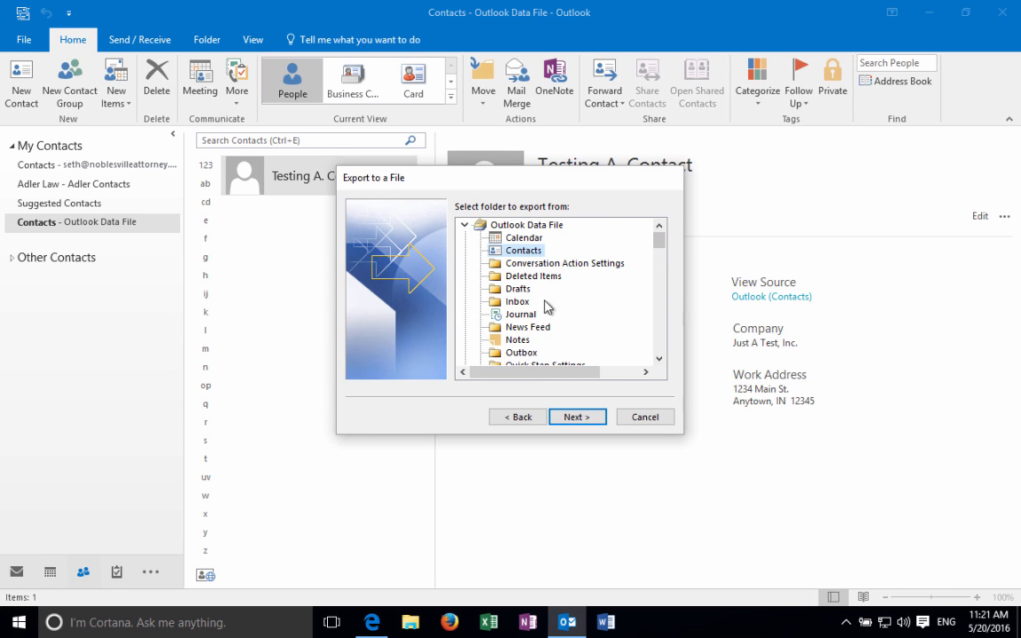
pyautogui.click(578, 416)
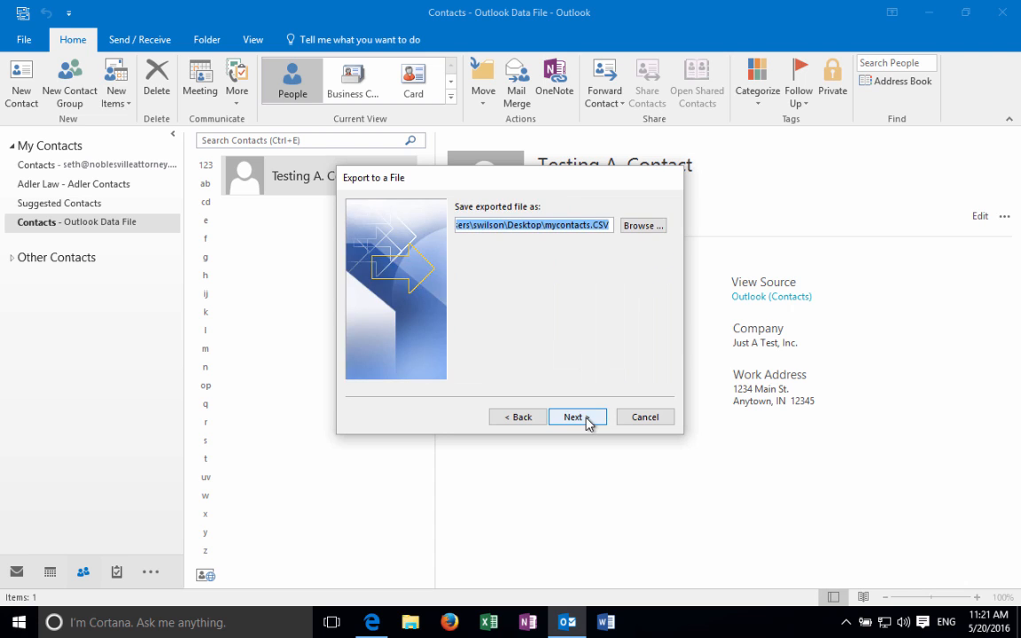
pyautogui.click(643, 227)
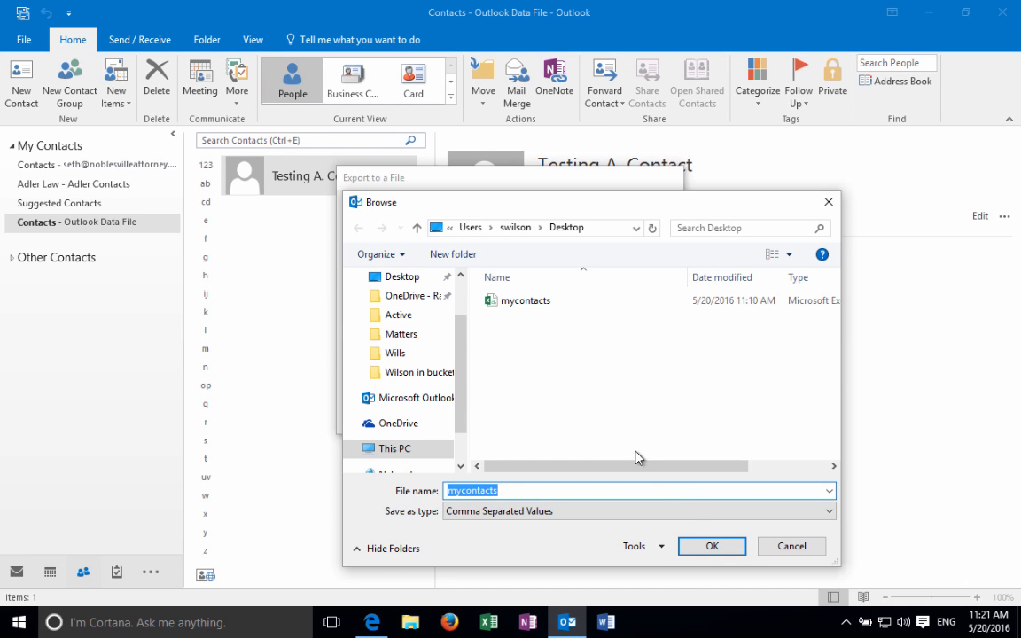
pyautogui.click(712, 545)
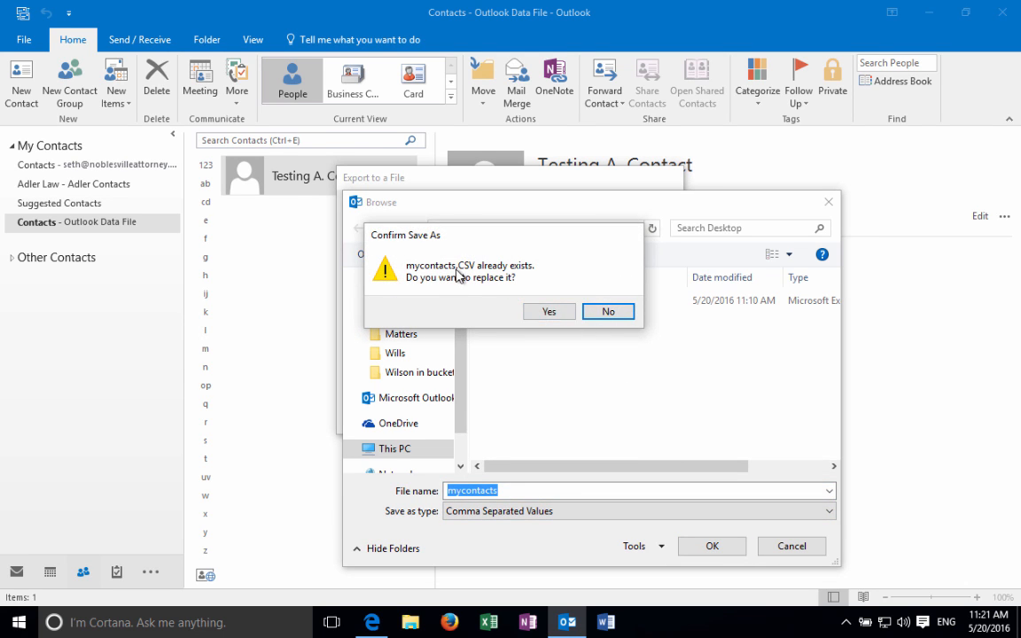
pyautogui.click(543, 311)
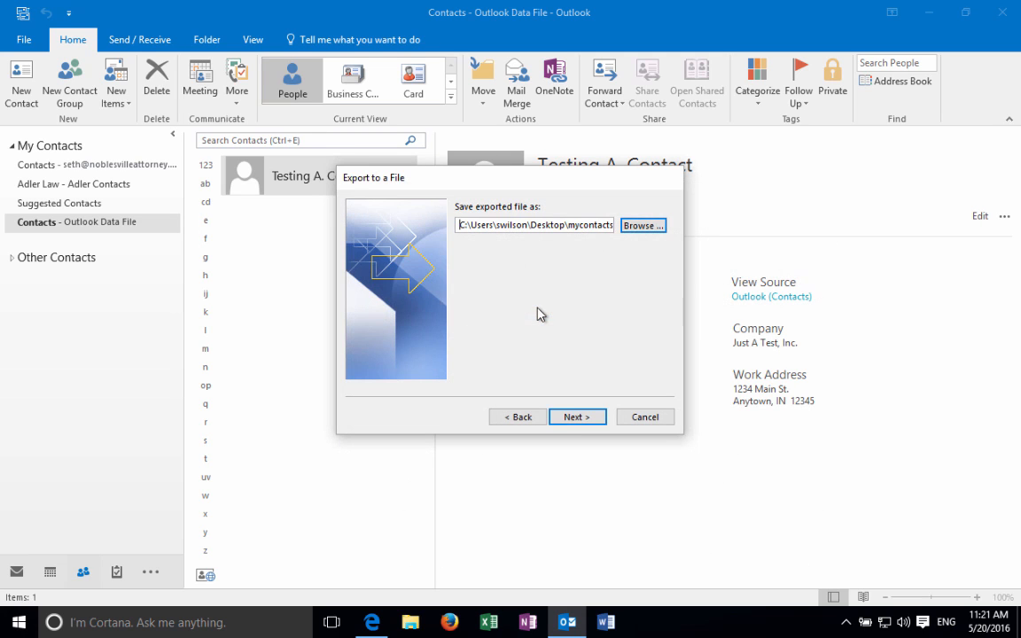
pyautogui.click(595, 420)
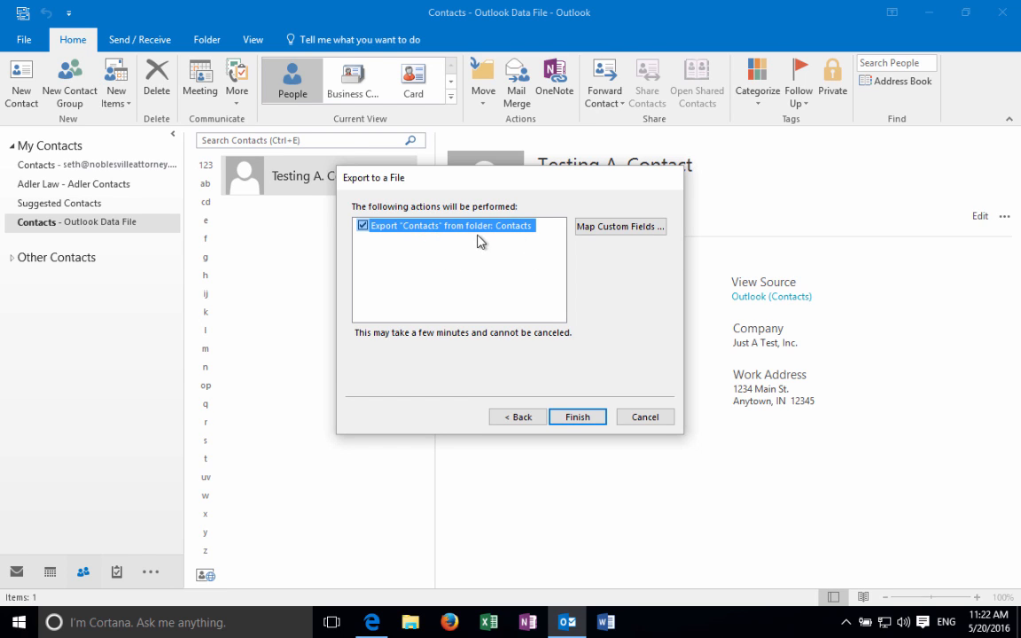
# Step: Check the custom field mapping without changing it and finish the contacts export
pyautogui.click(632, 233)
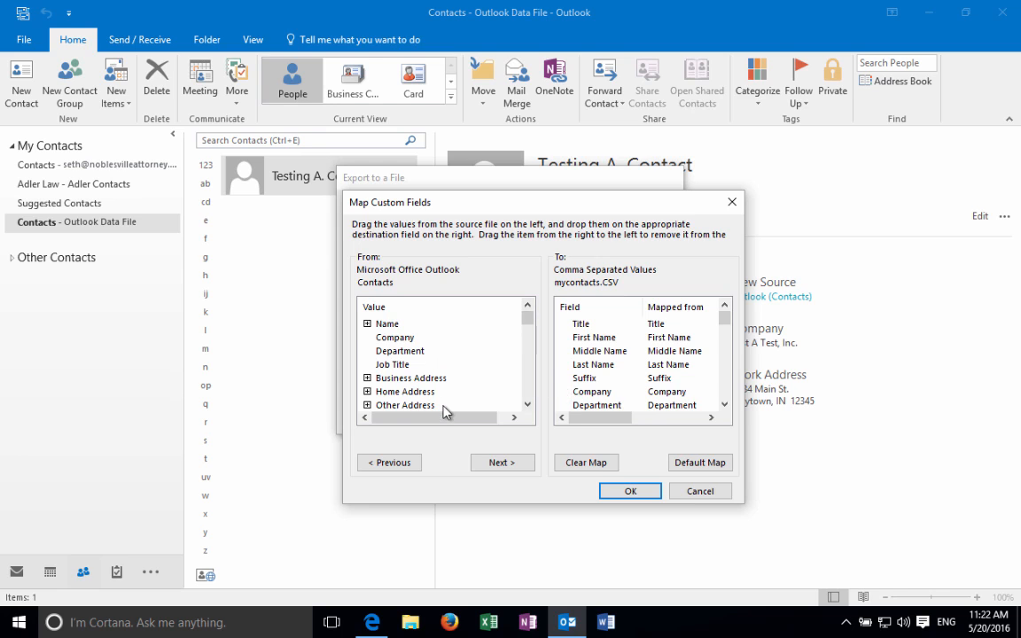
pyautogui.click(700, 493)
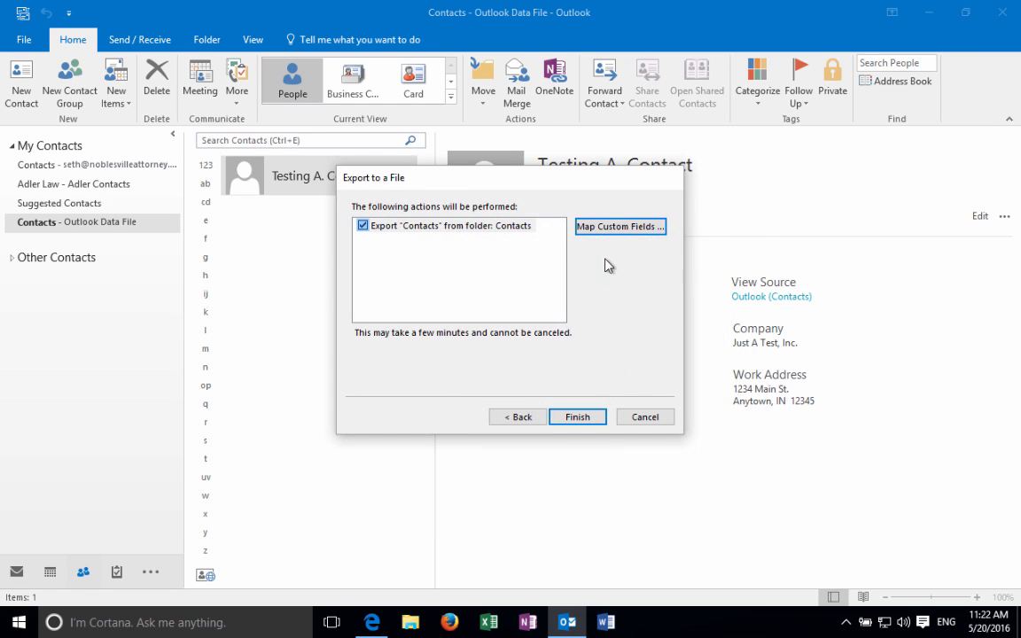
pyautogui.click(578, 416)
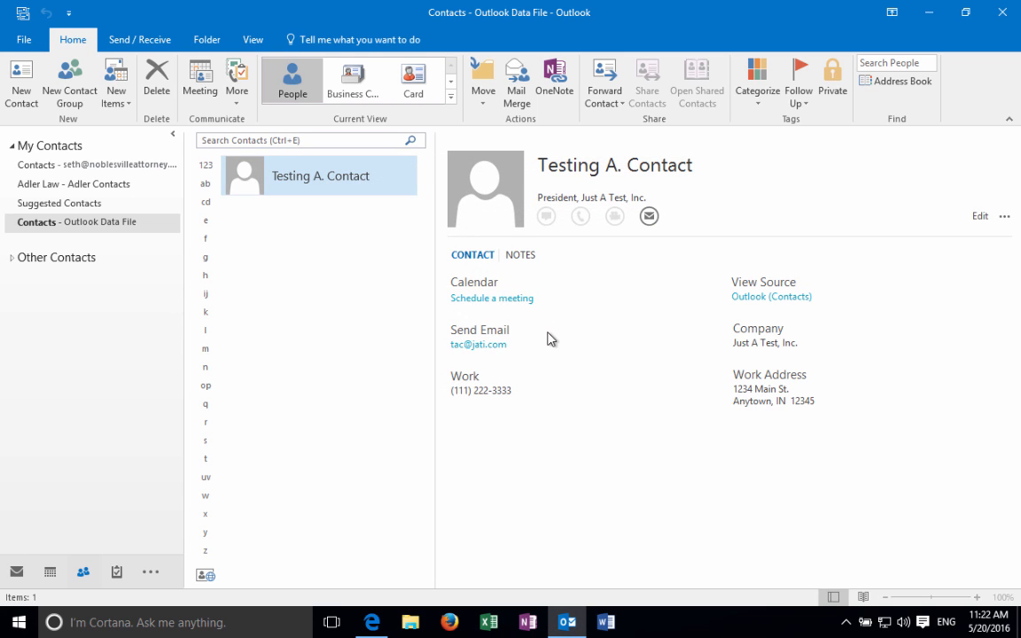
# Step: Open the exported mycontacts file from the desktop in Excel, examine the contact's fields across row 2, and close it
pyautogui.click(927, 13)
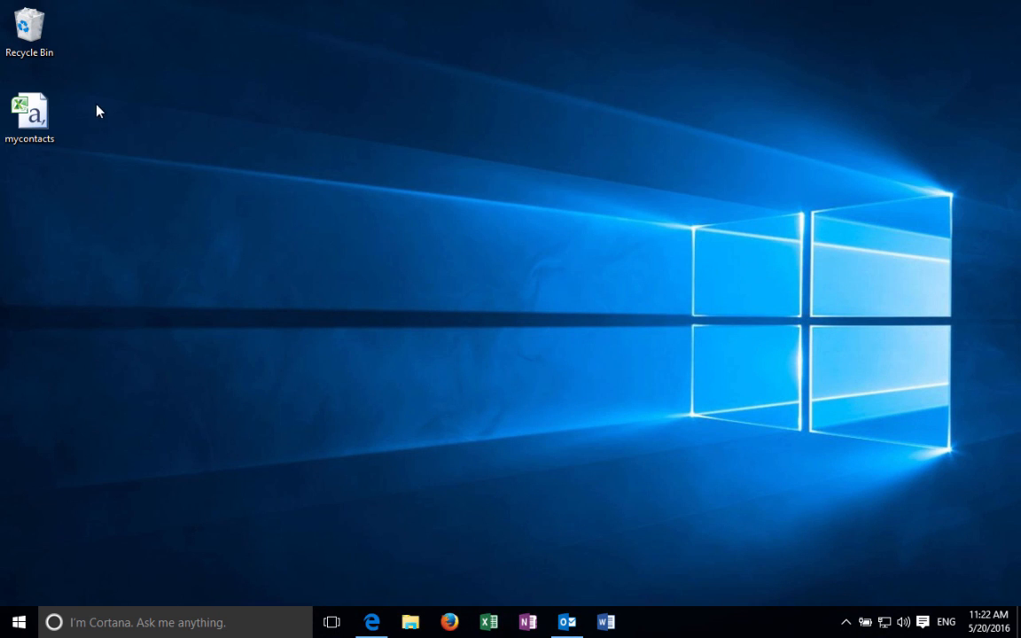
pyautogui.doubleClick(35, 111)
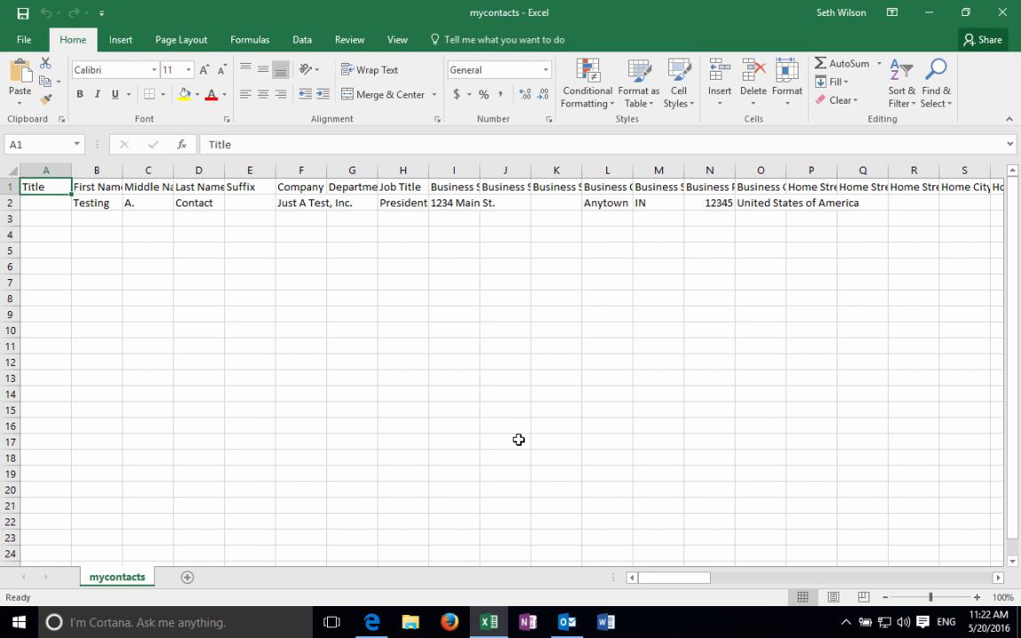
pyautogui.press('Down')
pyautogui.press('Right')
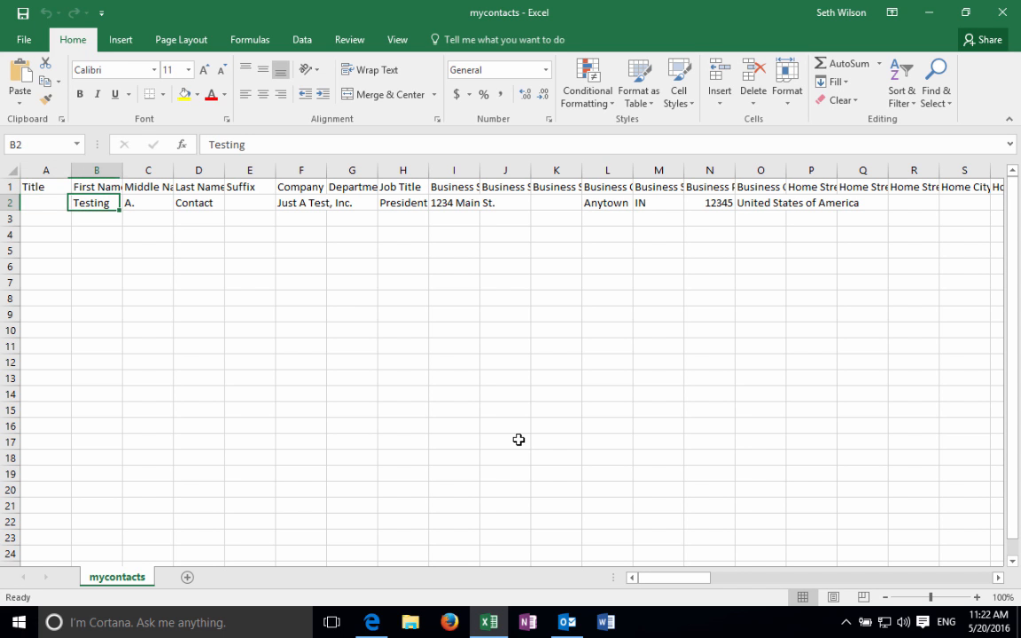
pyautogui.scroll(-1, 518, 439)
pyautogui.scroll(1, 519, 440)
pyautogui.press('Right')
pyautogui.press('Right')
pyautogui.press('Right')
pyautogui.press('Right')
pyautogui.press('Right')
pyautogui.press('Right')
pyautogui.press('Right')
pyautogui.press('Right')
pyautogui.press('Right')
pyautogui.press('Right')
pyautogui.press('Right')
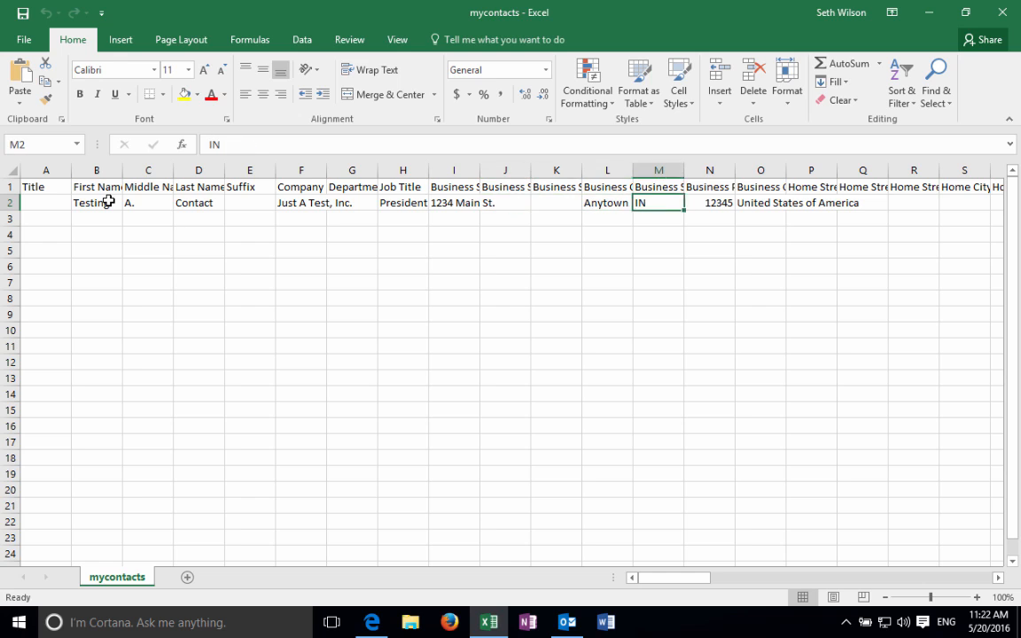
pyautogui.press('Right')
pyautogui.press('Right')
pyautogui.press('Left')
pyautogui.press('Left')
pyautogui.press('Left')
pyautogui.press('Left')
pyautogui.press('Left')
pyautogui.press('Left')
pyautogui.press('Left')
pyautogui.press('Left')
pyautogui.press('Left')
pyautogui.press('Left')
pyautogui.press('Left')
pyautogui.press('Left')
pyautogui.press('Left')
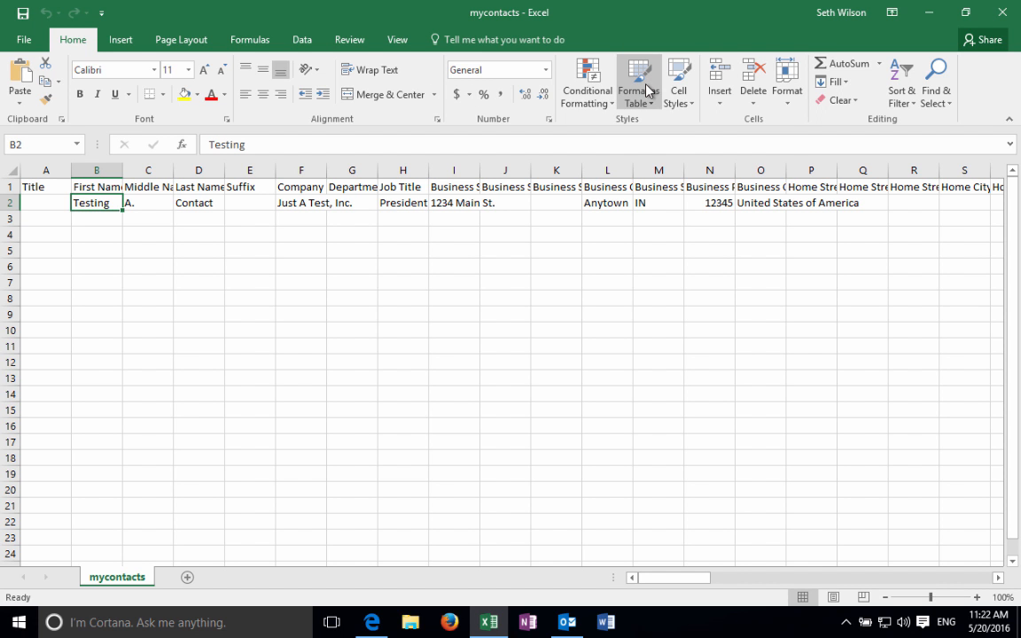
pyautogui.click(999, 14)
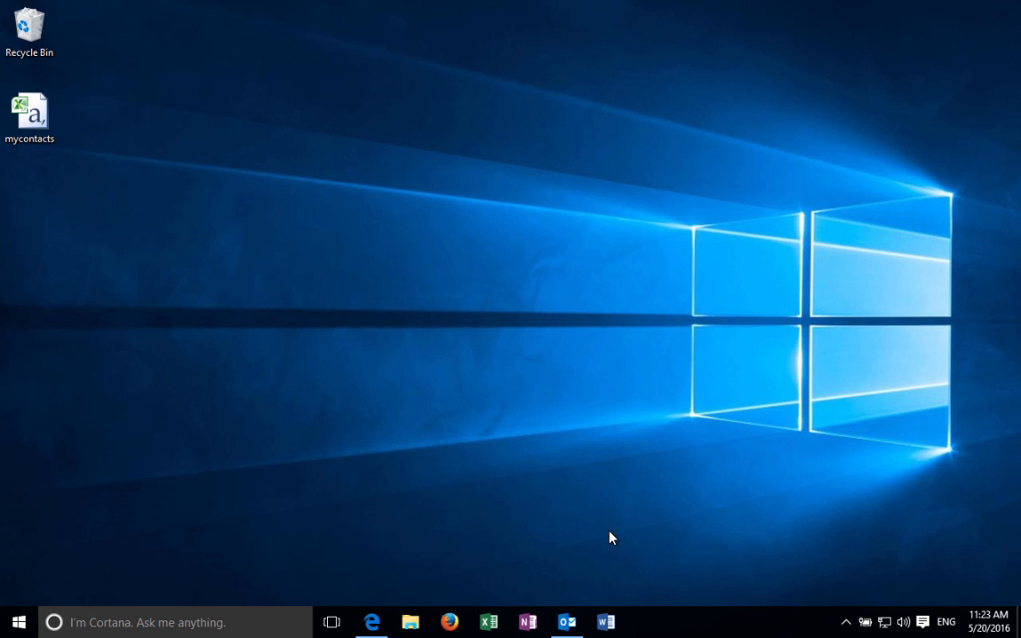
# Step: Switch back to Outlook and select the test contact in the Outlook Data File's Contacts folder
pyautogui.click(567, 620)
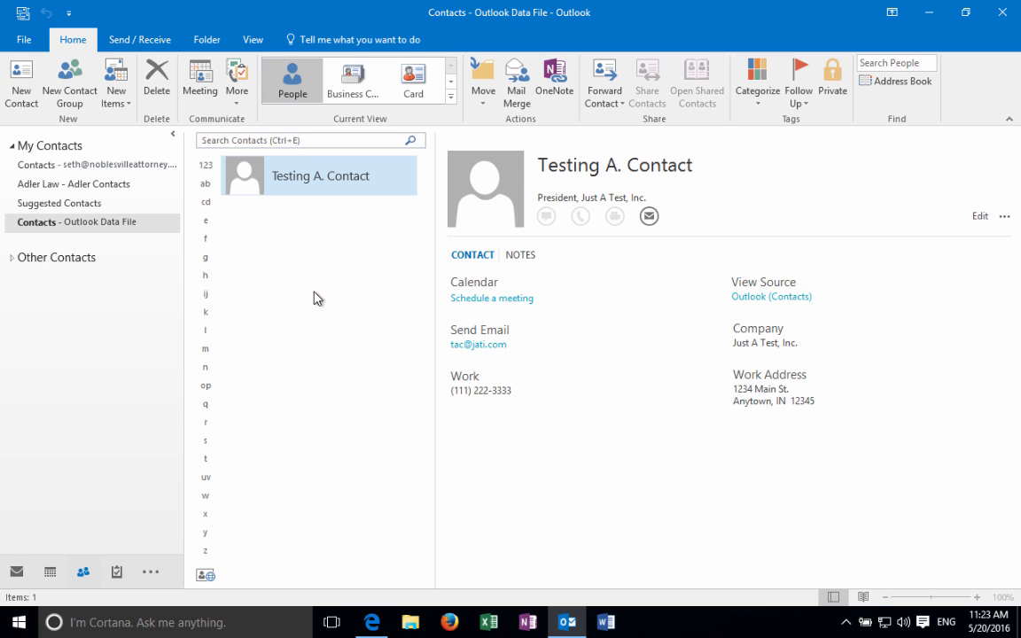
pyautogui.click(132, 228)
pyautogui.click(335, 188)
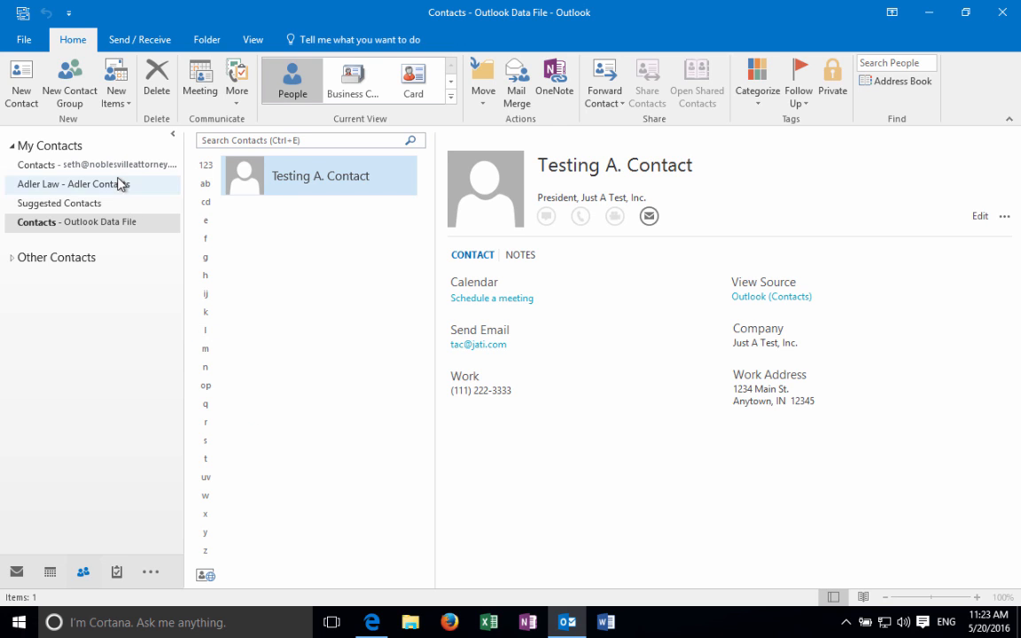
# Step: Start an import from another program or file using the Comma Separated Values file type
pyautogui.click(27, 40)
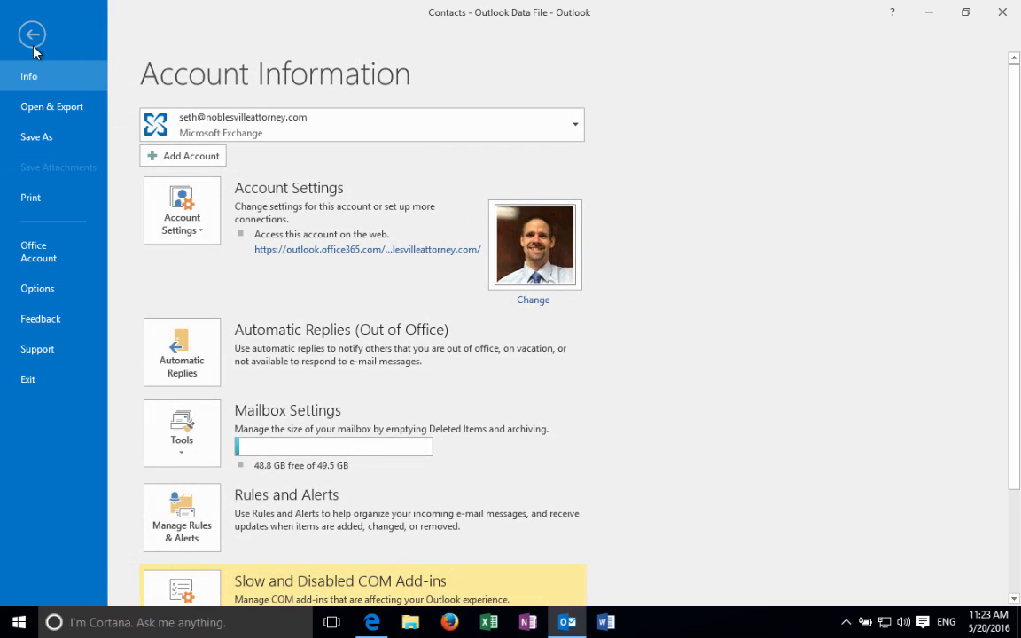
pyautogui.click(62, 109)
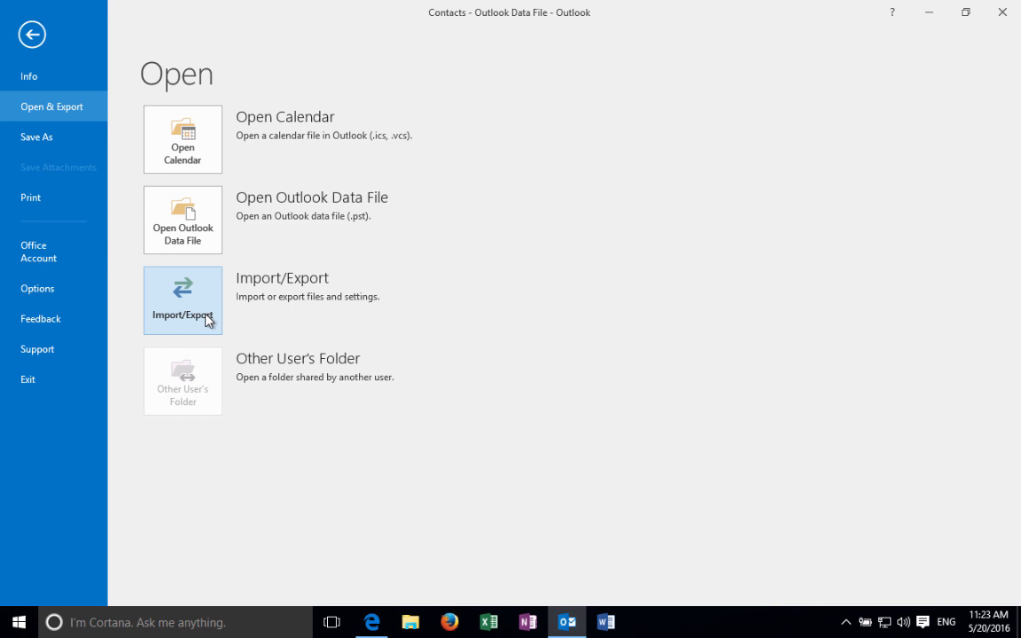
pyautogui.click(178, 298)
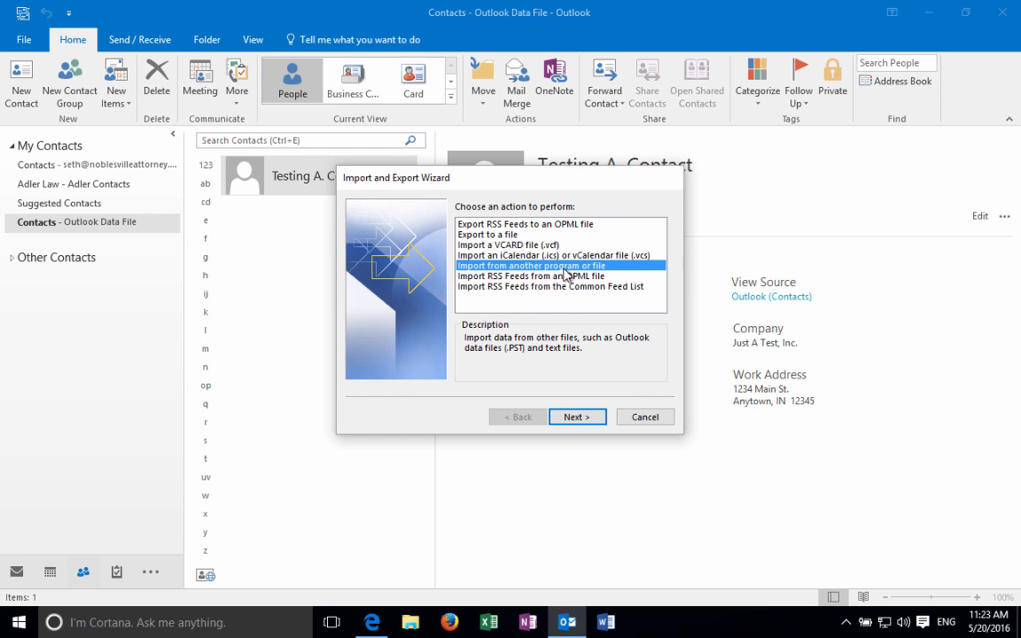
pyautogui.click(581, 417)
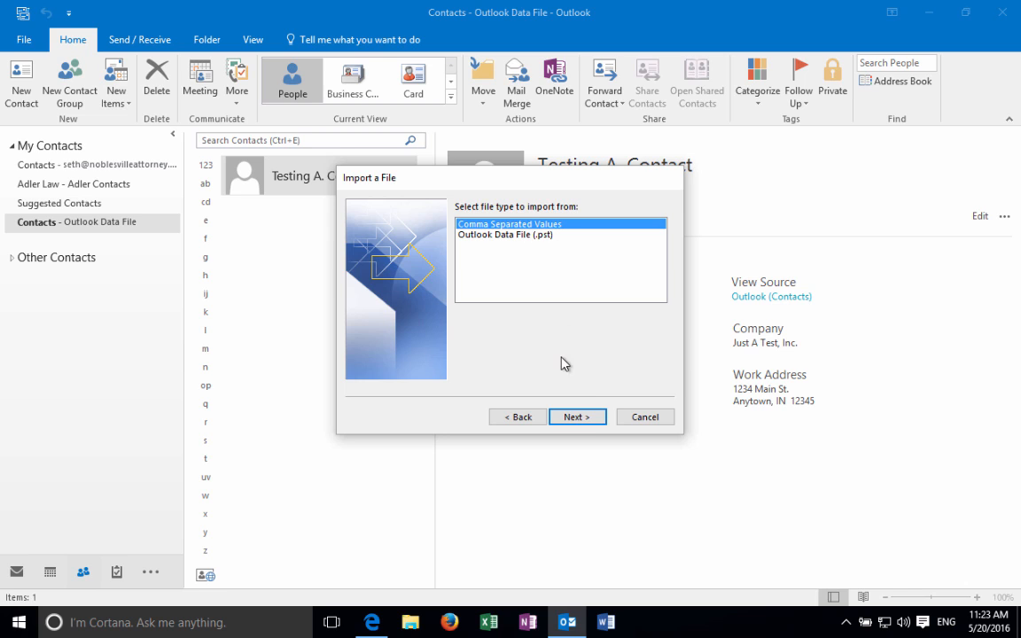
pyautogui.click(585, 421)
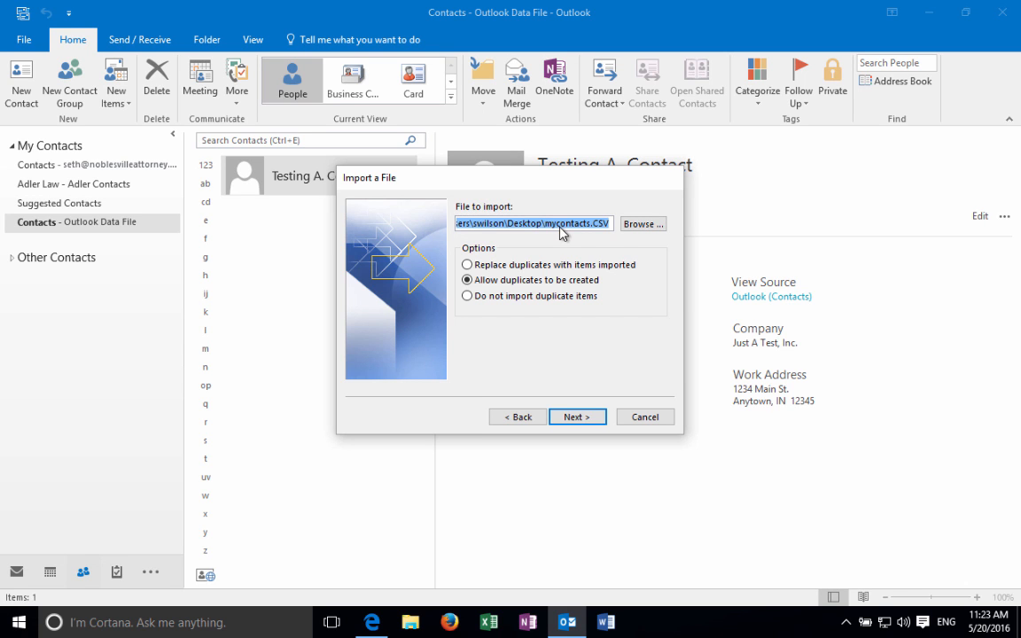
# Step: Choose mycontacts on the Desktop as the file to import
pyautogui.click(644, 227)
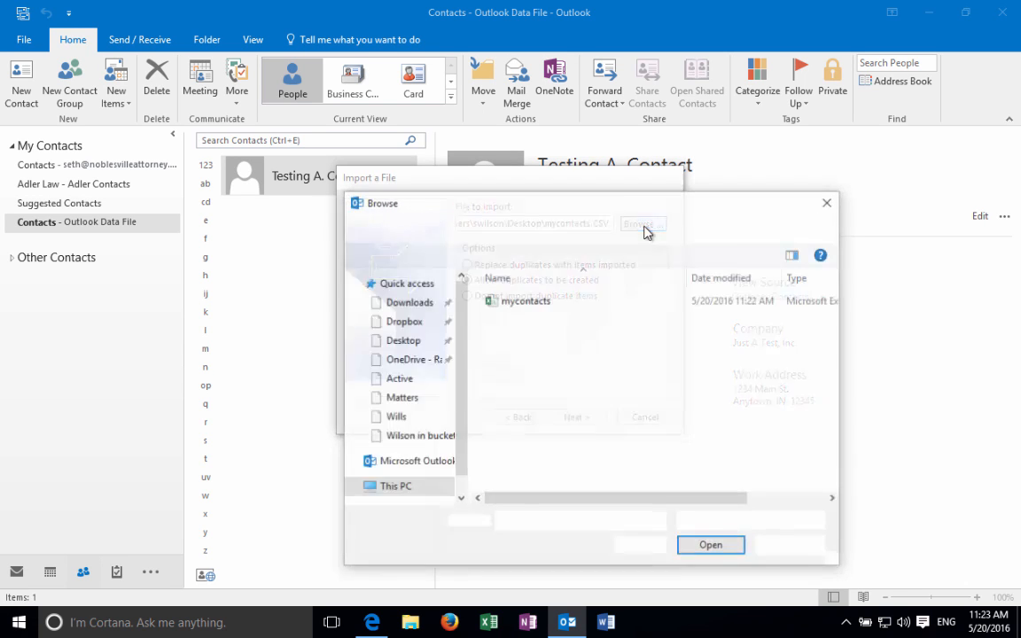
pyautogui.click(524, 300)
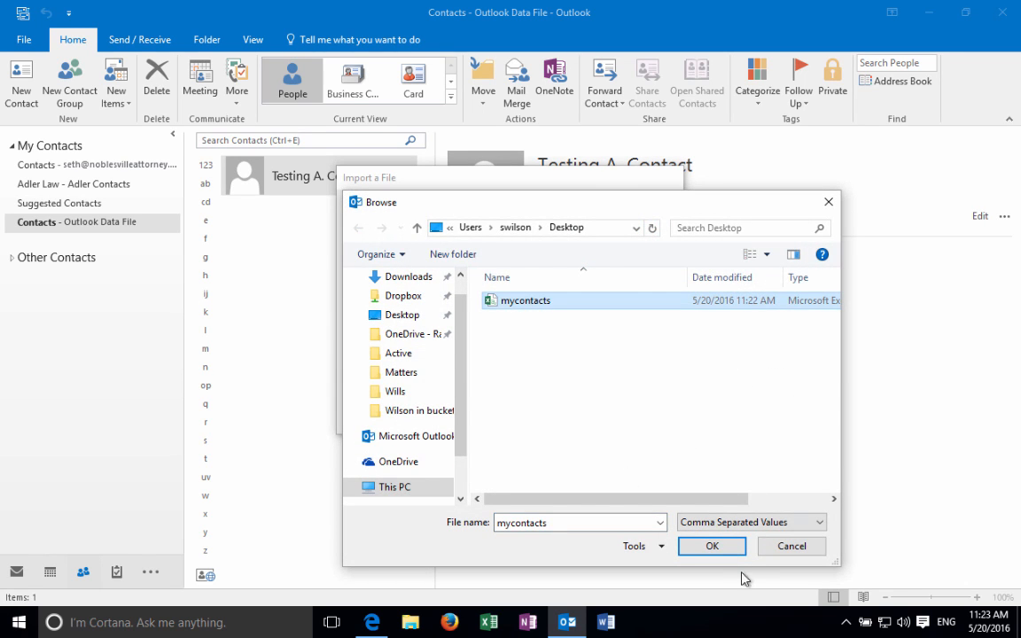
pyautogui.click(720, 554)
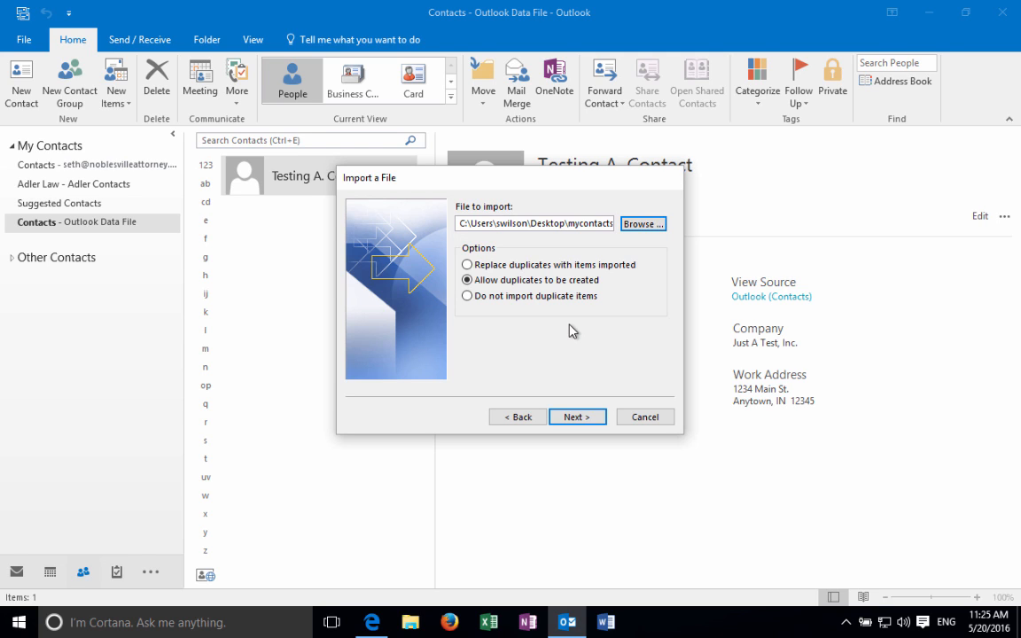
# Step: Import mycontacts.CSV into the Contacts folder with duplicates allowed, and select the second copy of the test contact
pyautogui.click(586, 420)
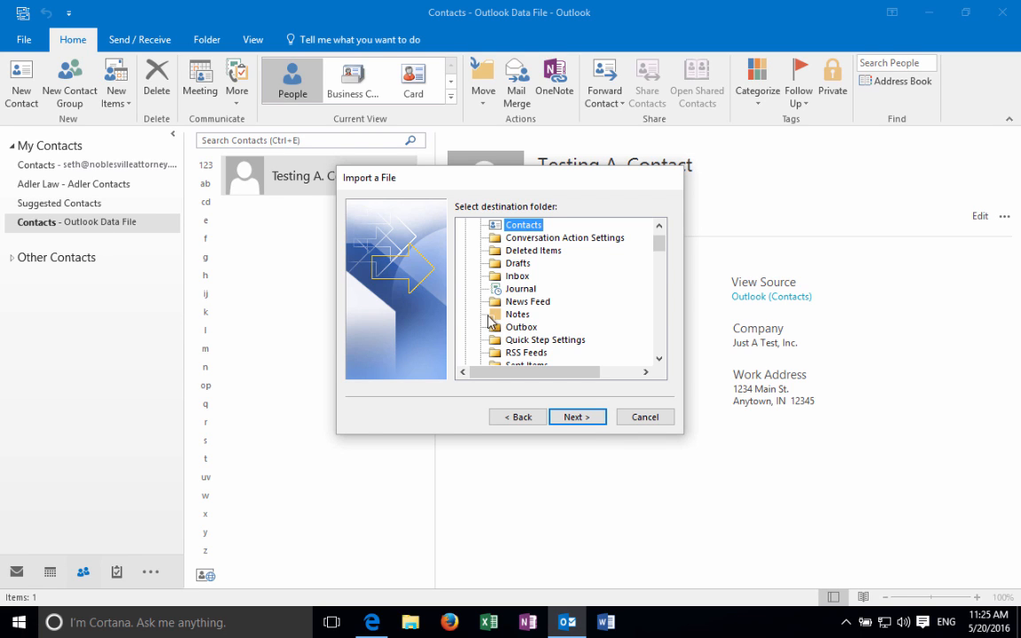
pyautogui.click(600, 418)
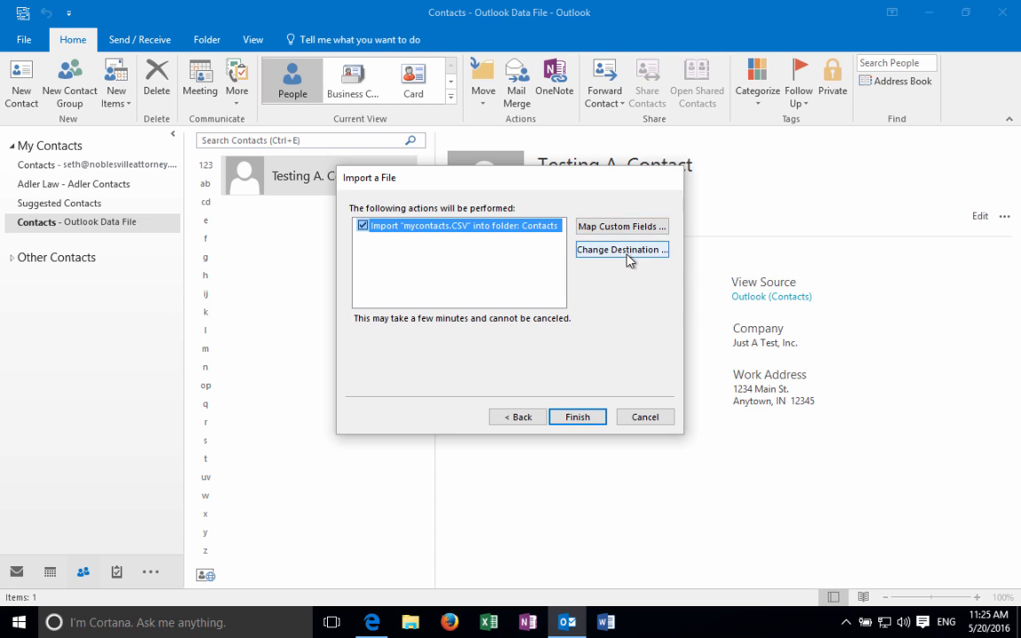
pyautogui.click(578, 418)
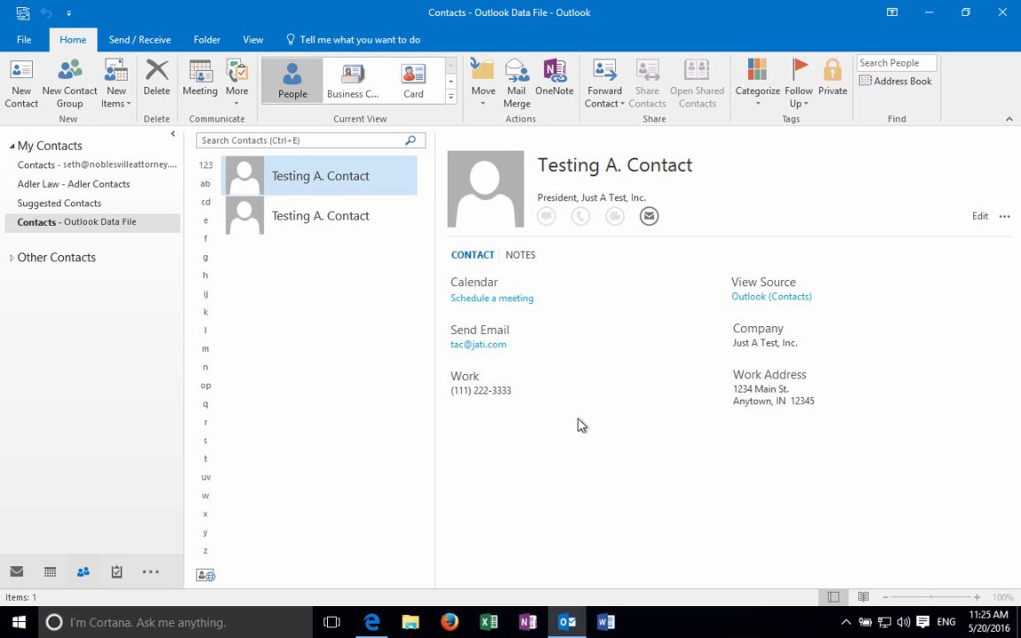
pyautogui.click(346, 224)
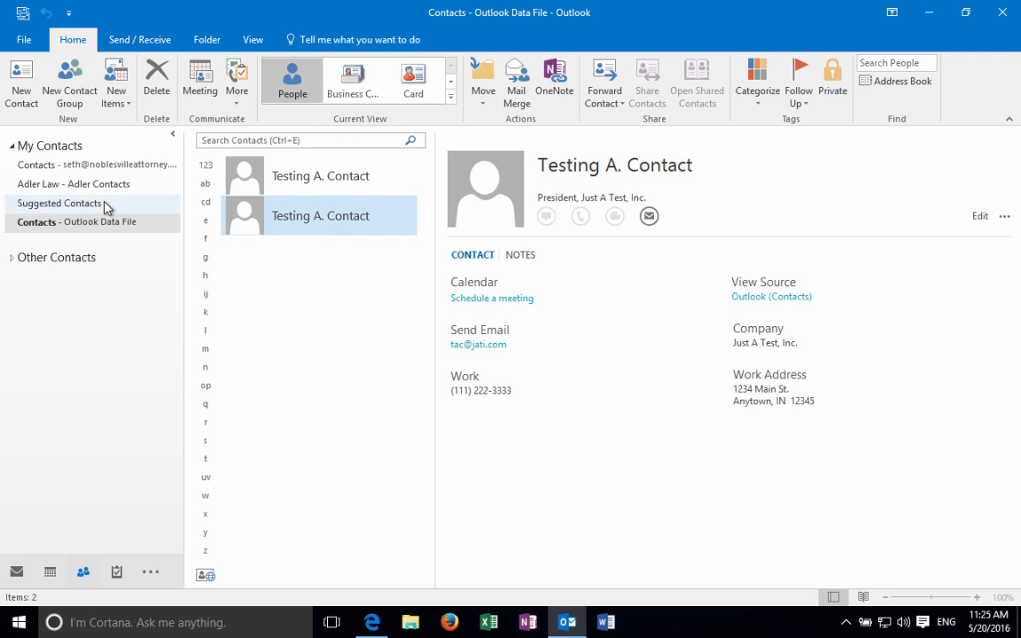
# Step: Delete both copies of the test contact from the Outlook Data File's Contacts folder
pyautogui.click(101, 222)
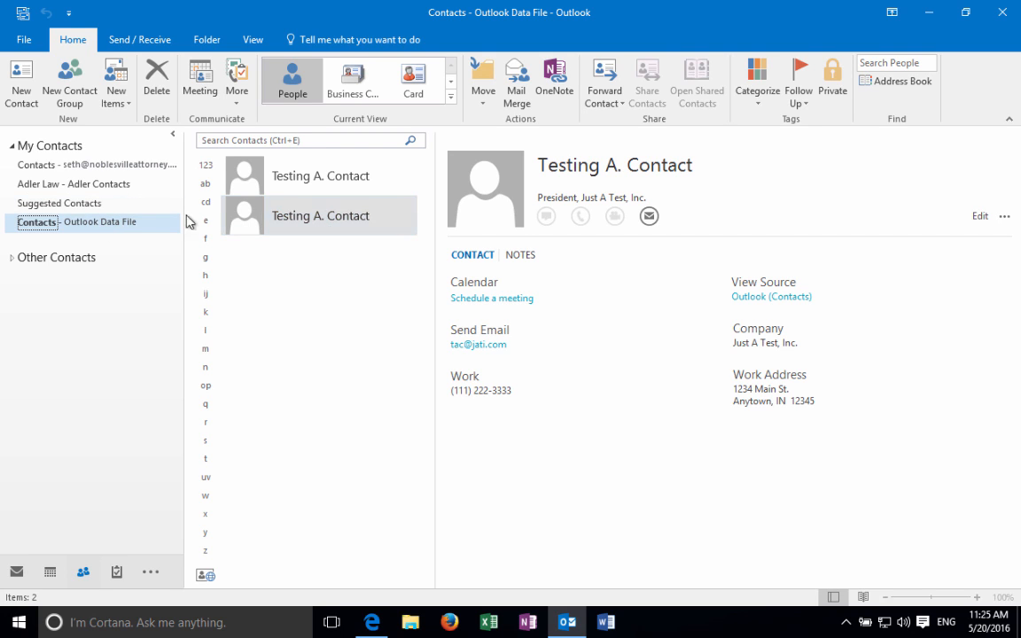
pyautogui.click(324, 177)
pyautogui.hotkey('ctrl', 'a')
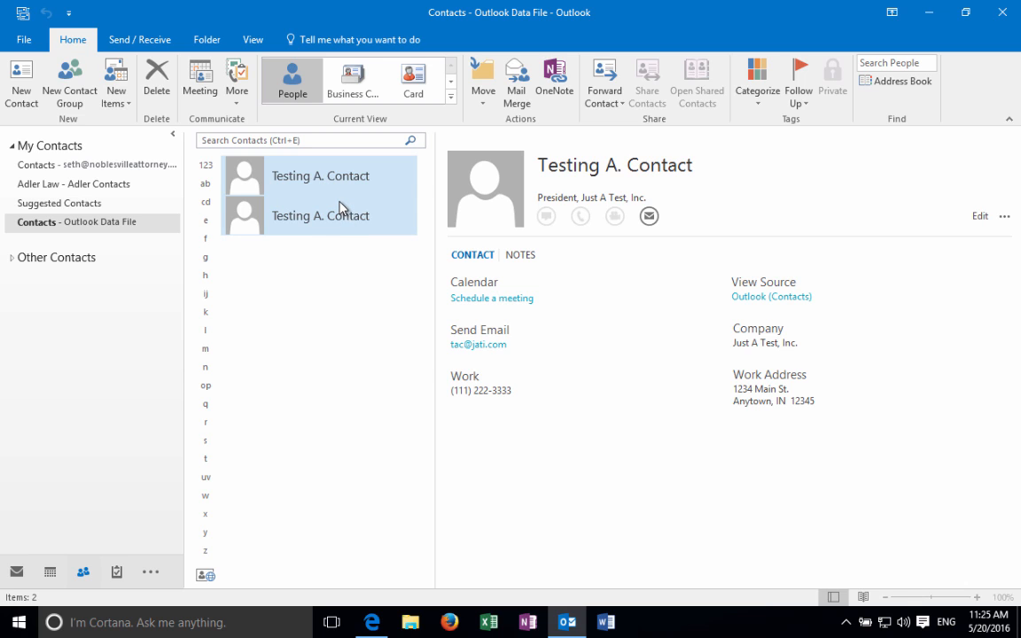
pyautogui.rightClick(341, 205)
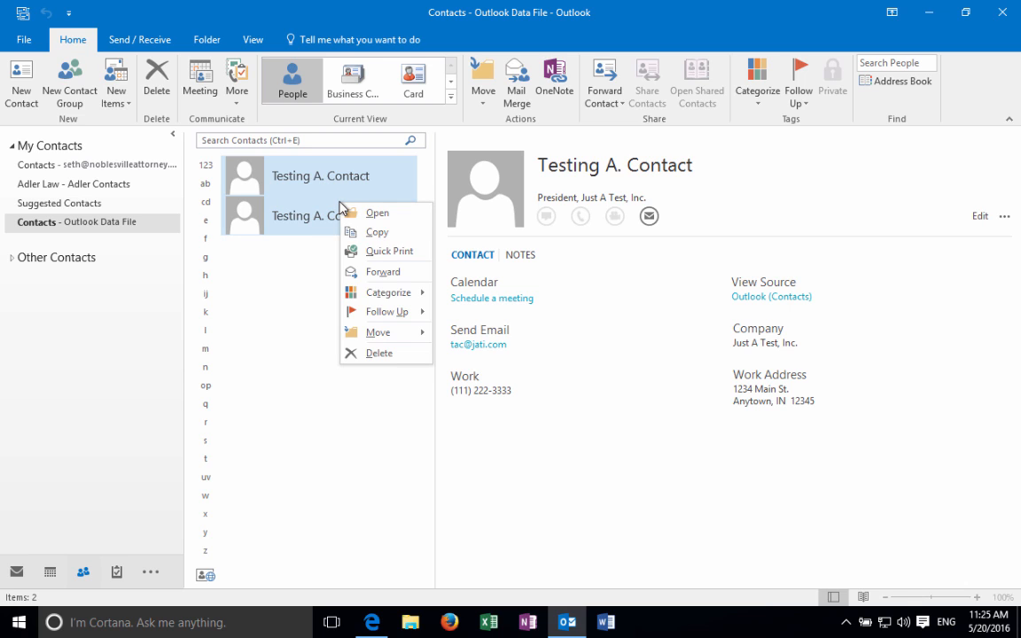
pyautogui.click(379, 353)
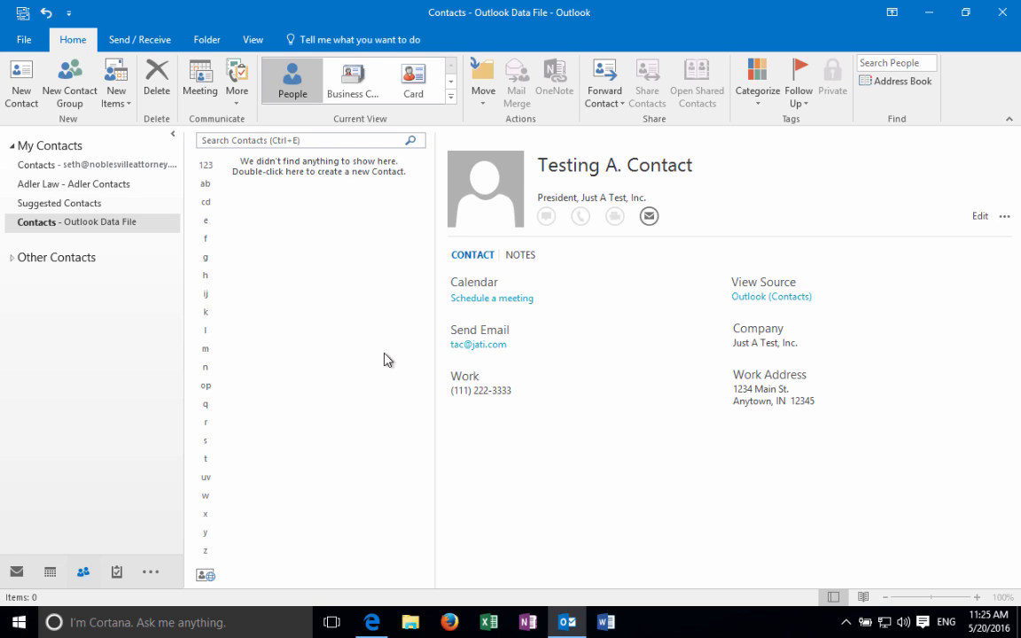
# Step: Start another import from another program or file for the emptied Contacts folder, using the Comma Separated Values file type
pyautogui.click(128, 223)
pyautogui.click(24, 39)
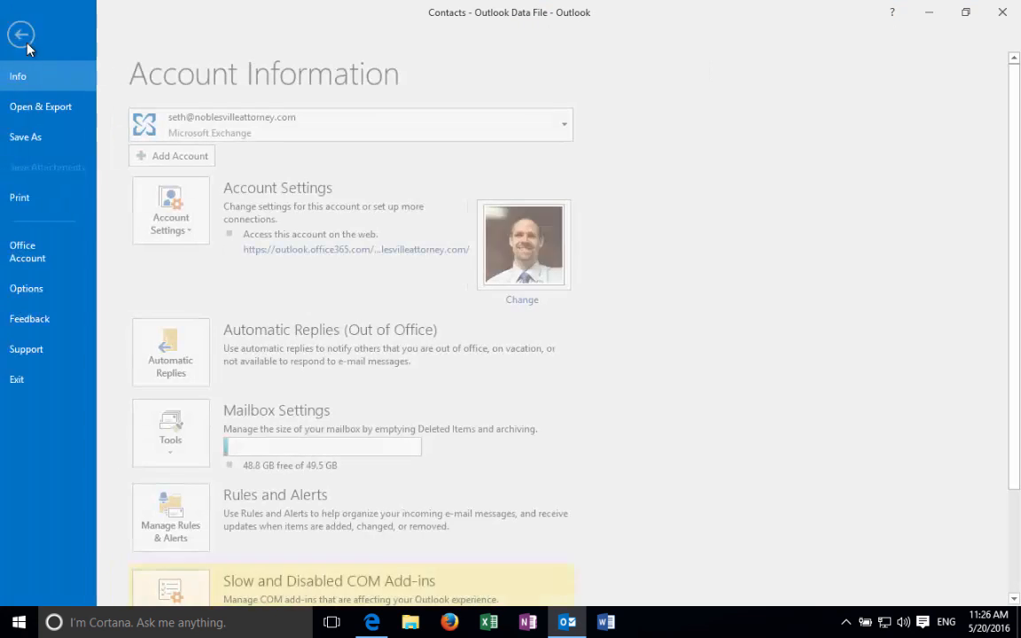
pyautogui.click(50, 110)
pyautogui.click(182, 301)
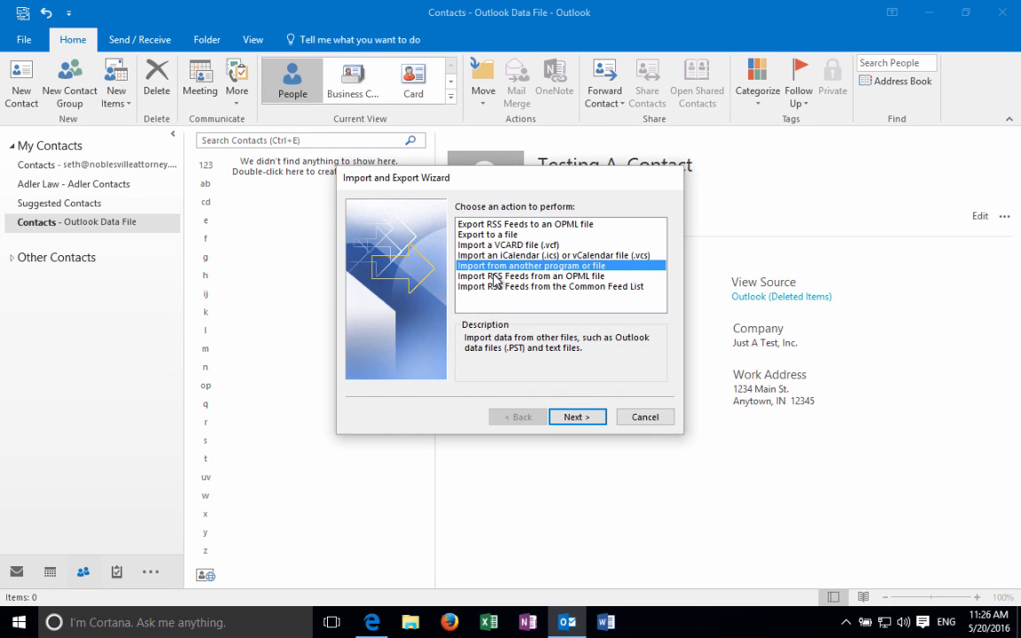
pyautogui.click(577, 418)
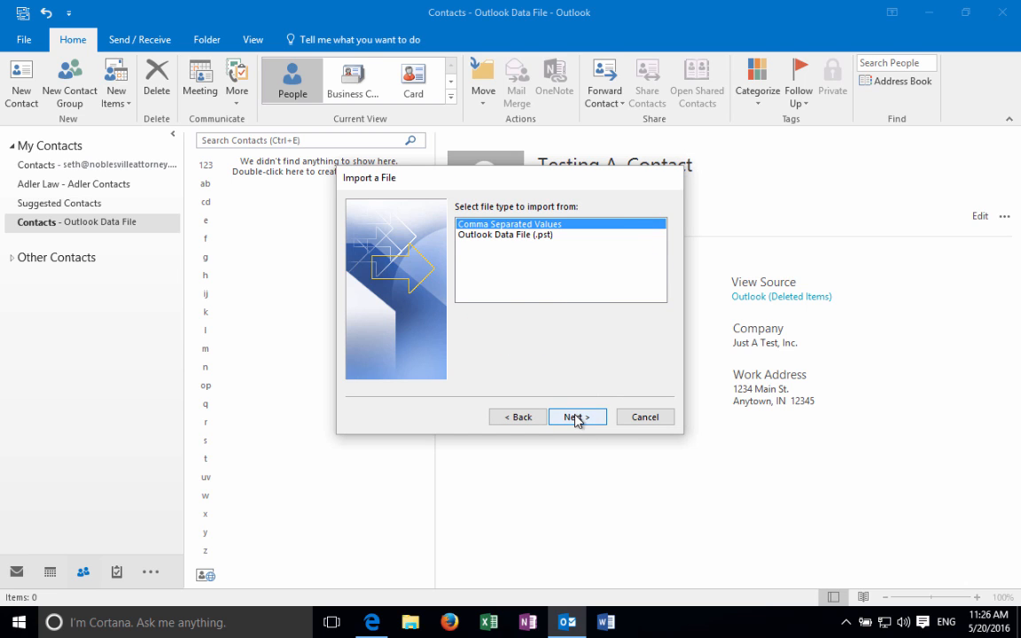
pyautogui.click(576, 418)
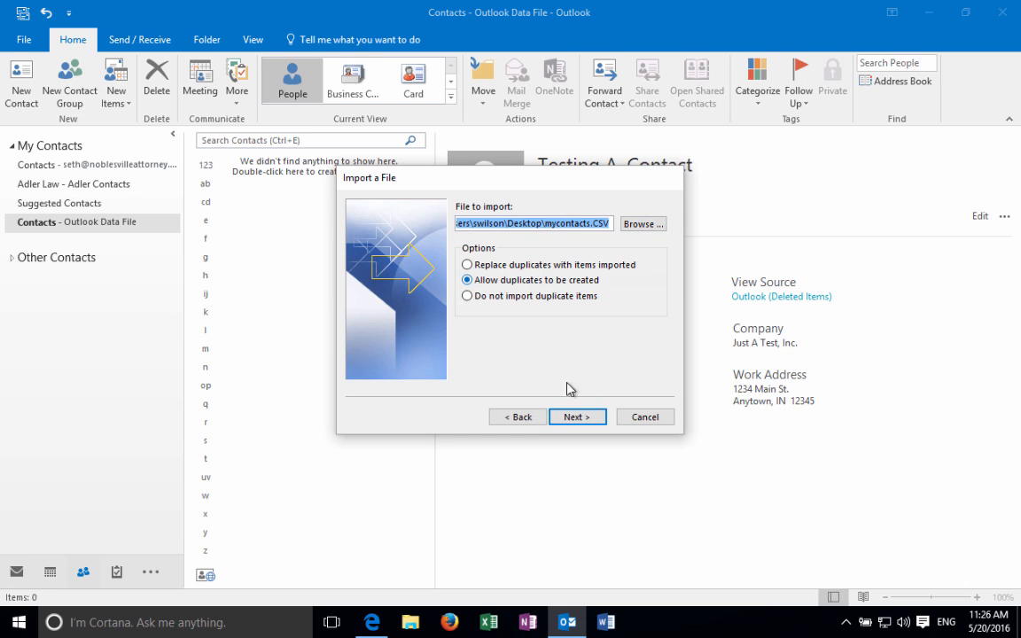
# Step: Keep mycontacts.CSV with duplicates allowed and the Contacts folder as destination, and run the import
pyautogui.click(577, 416)
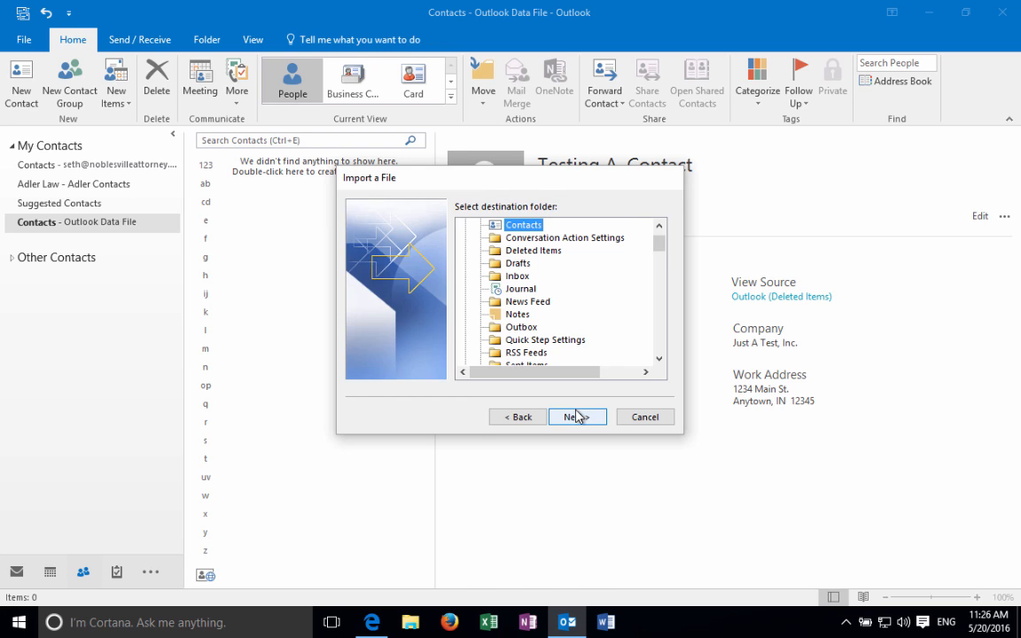
pyautogui.click(578, 416)
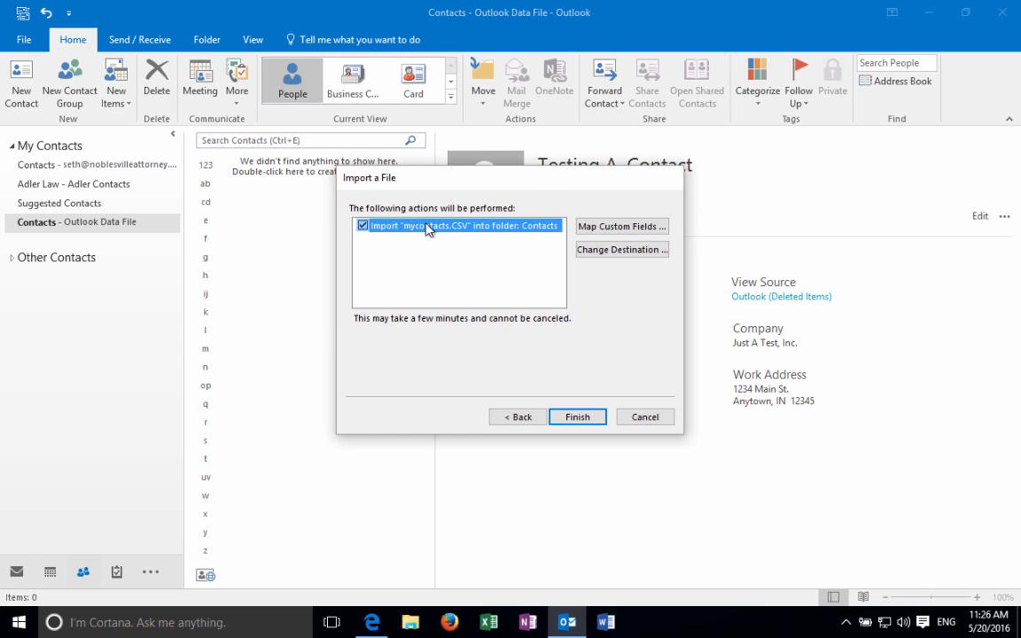
pyautogui.click(577, 416)
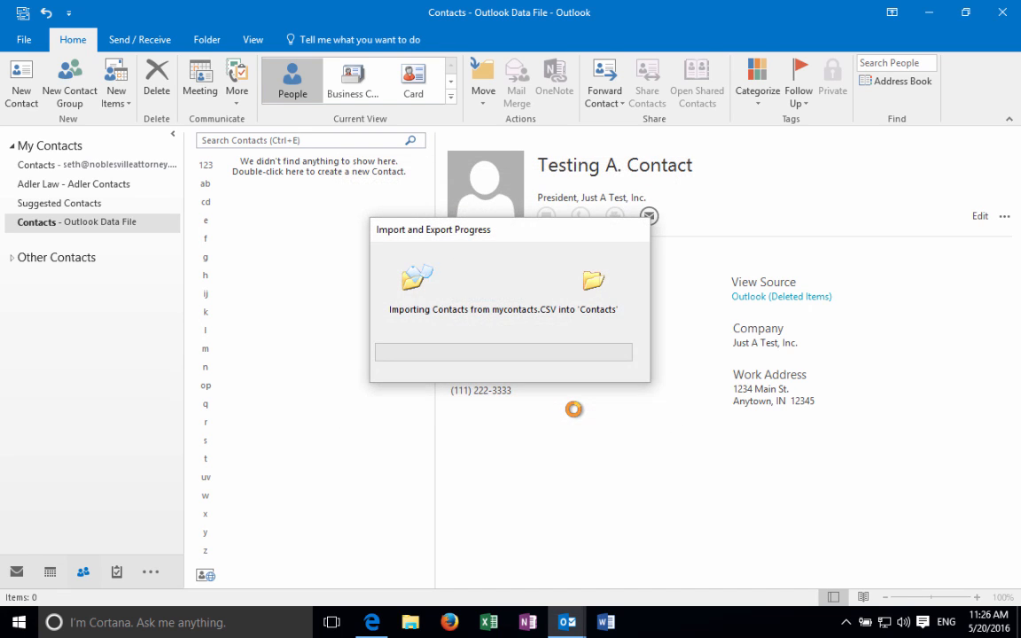